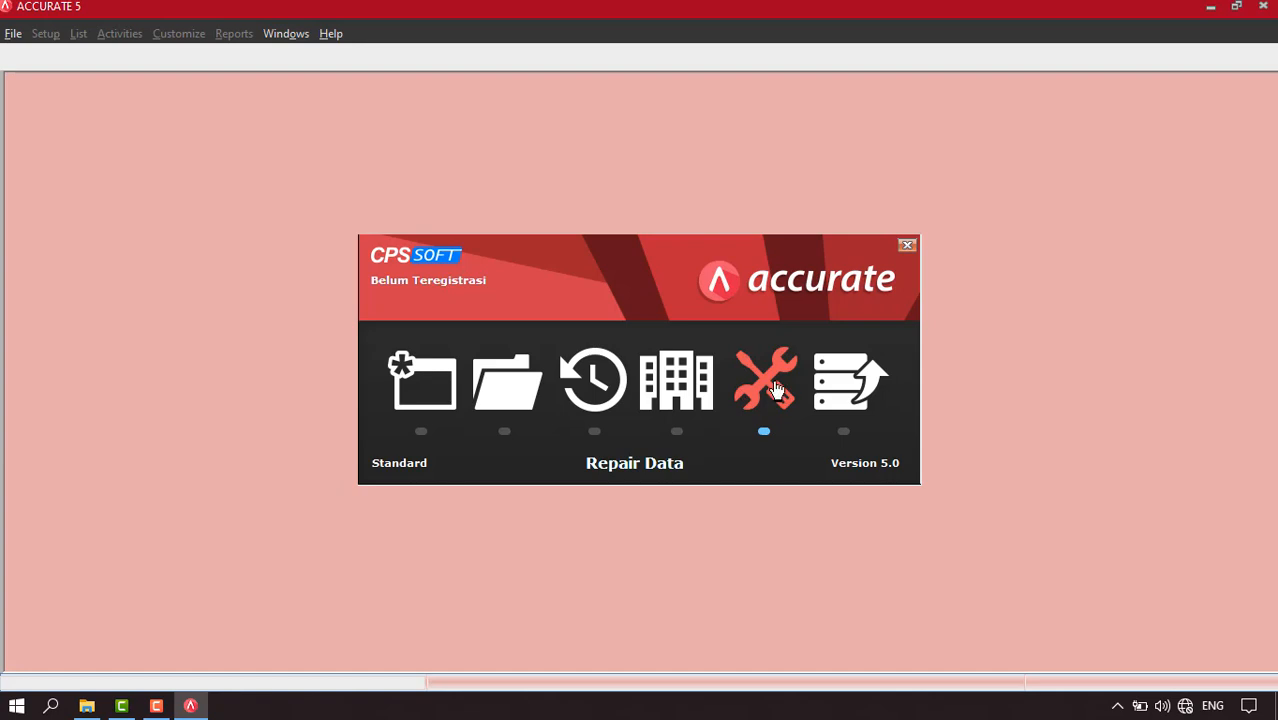
Step: Create a new local company database file named PT RYPER in the ACCURATE5 Standard folder
{"action": "left_click", "coordinate": [424, 400]}
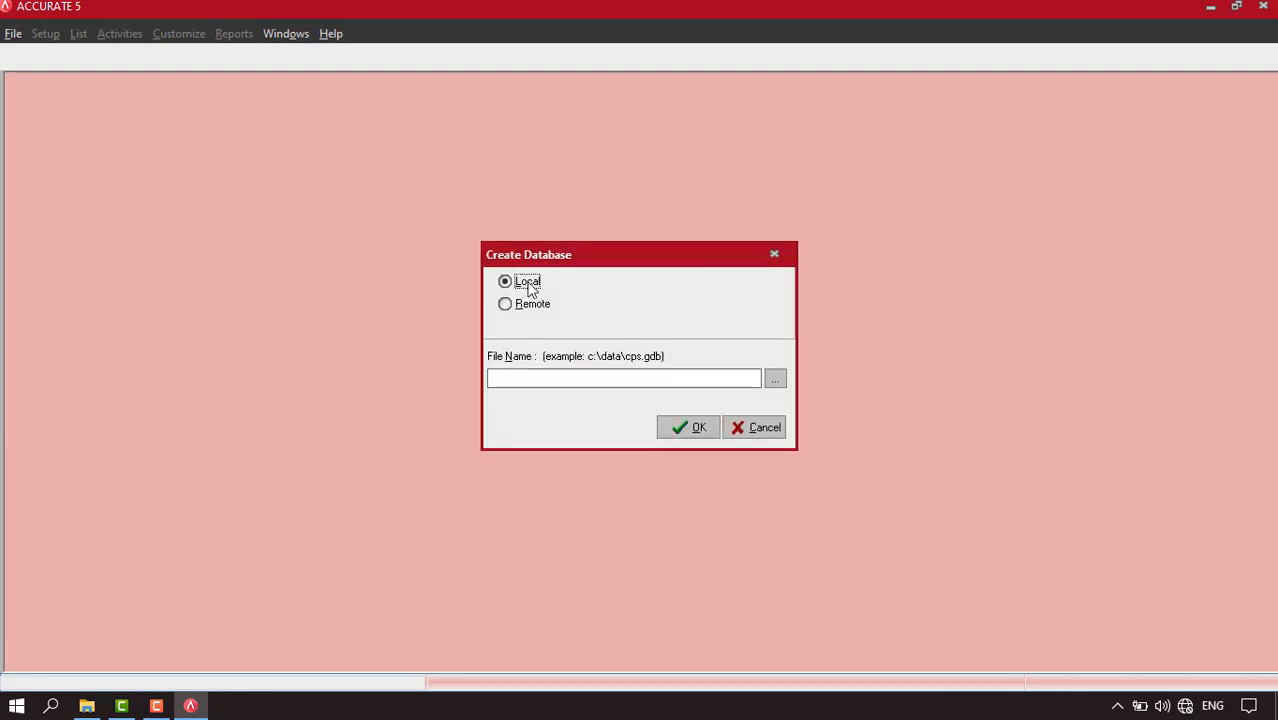
{"action": "left_click", "coordinate": [774, 384]}
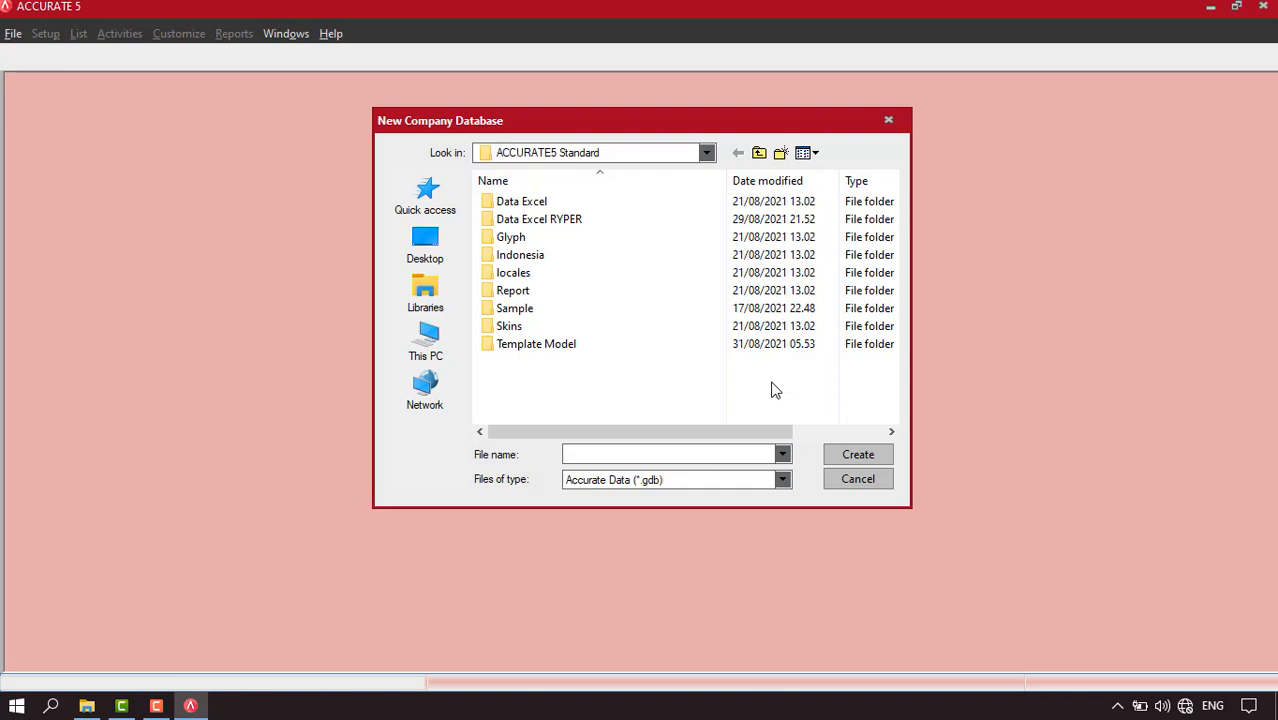
{"action": "type", "text": "PT RYPER"}
{"action": "left_click", "coordinate": [866, 458]}
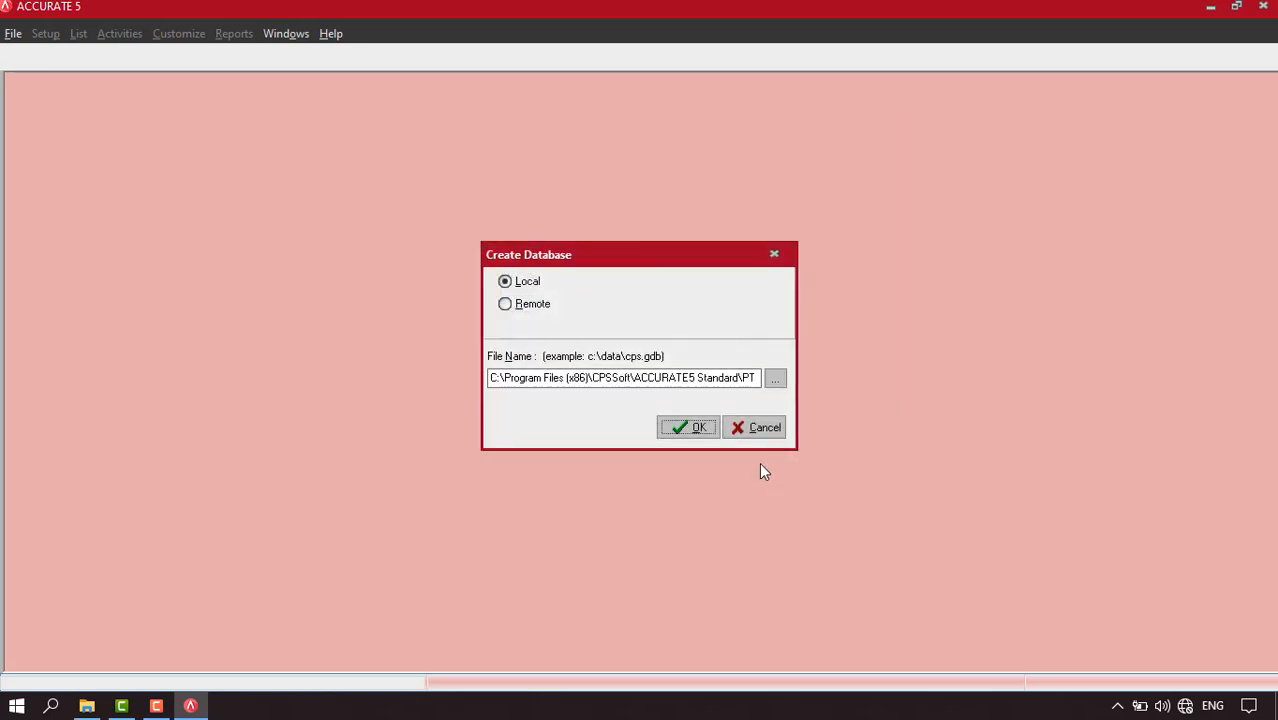
{"action": "left_click", "coordinate": [693, 427]}
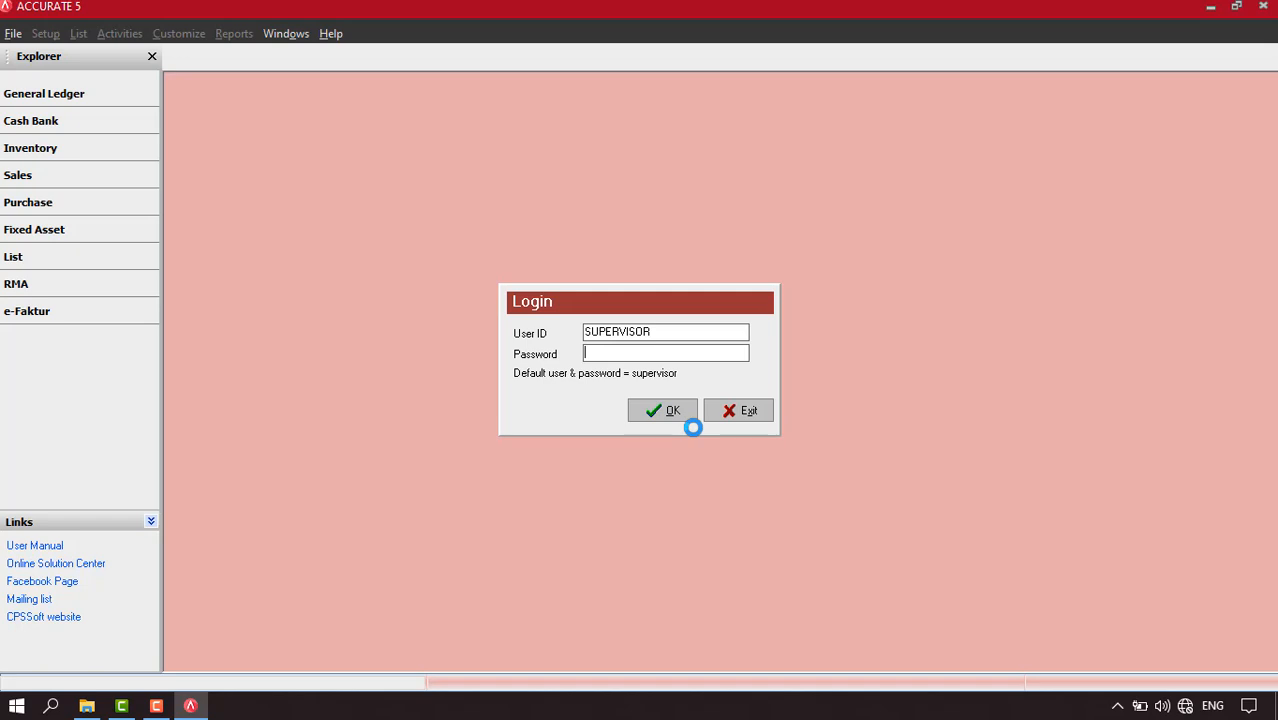
Step: Log in to the PT RYPER database using the supervisor account's password
{"action": "type", "text": "supervisor"}
{"action": "left_click", "coordinate": [656, 418]}
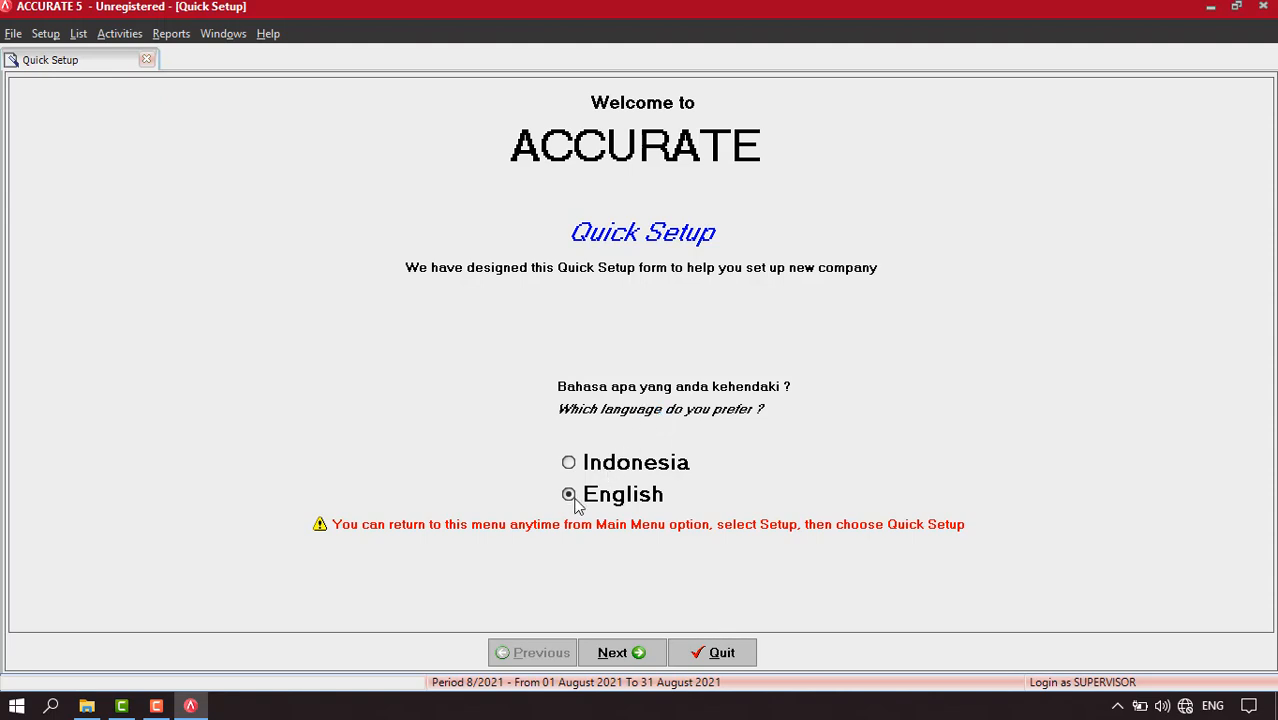
Step: Keep English as the language, choose Advance Setup, and continue to Step 1 Currency
{"action": "left_click", "coordinate": [624, 652]}
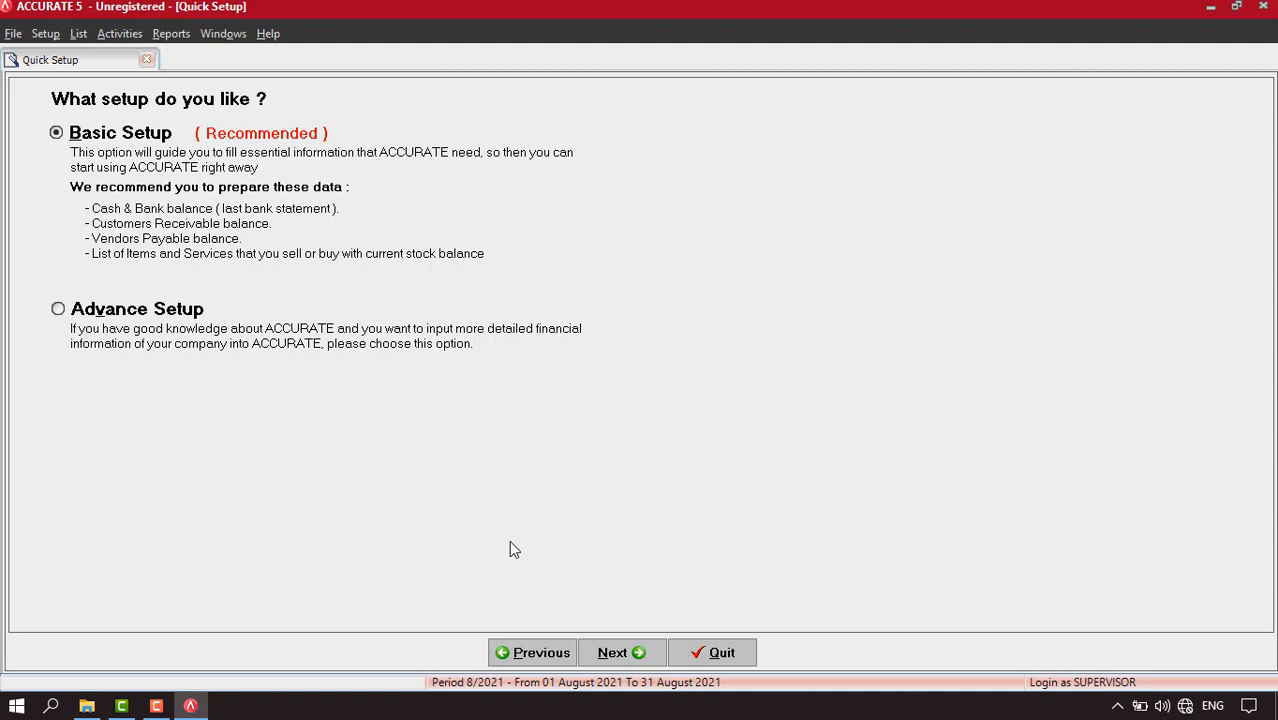
{"action": "left_click", "coordinate": [58, 309]}
{"action": "left_click", "coordinate": [628, 658]}
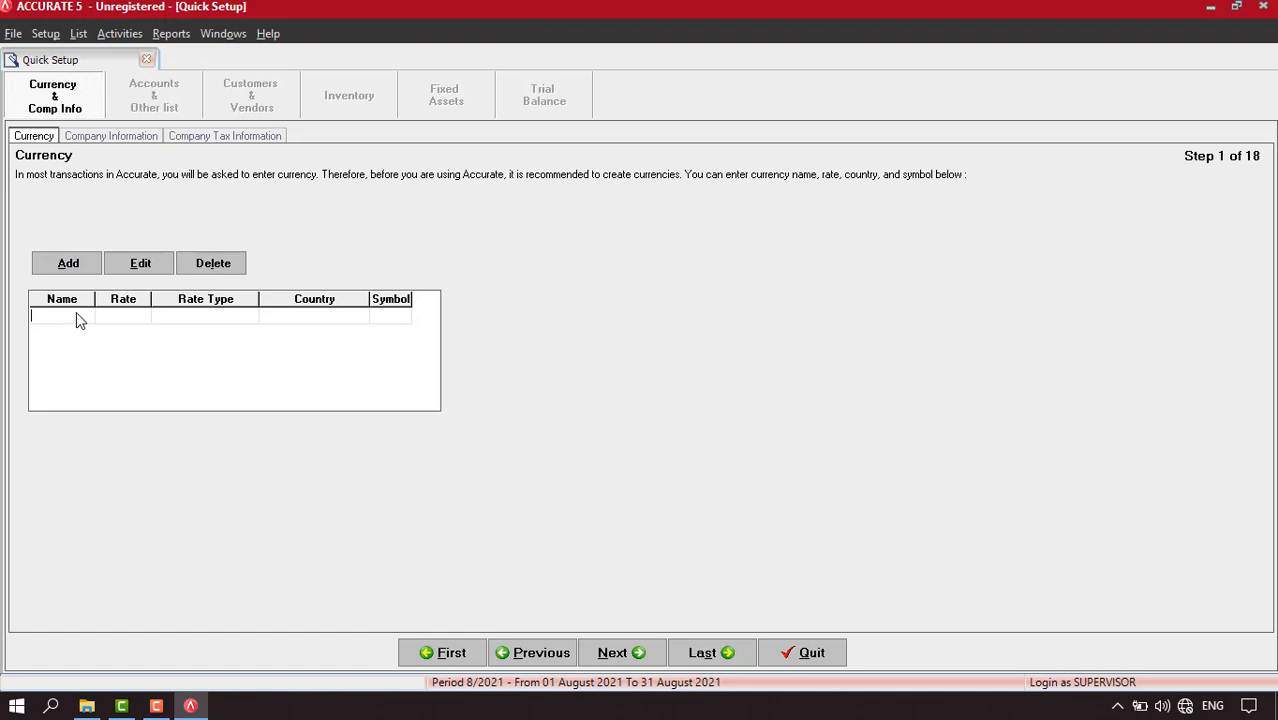
Step: Add the Rupiah currency with rate 1, country Indonesia, code IDR
{"action": "type", "text": "Rupiah"}
{"action": "key", "text": "Tab"}
{"action": "type", "text": "1"}
{"action": "key", "text": "Tab"}
{"action": "type", "text": "Indonesia"}
{"action": "key", "text": "Tab"}
{"action": "type", "text": "IDR"}
{"action": "key", "text": "Tab"}
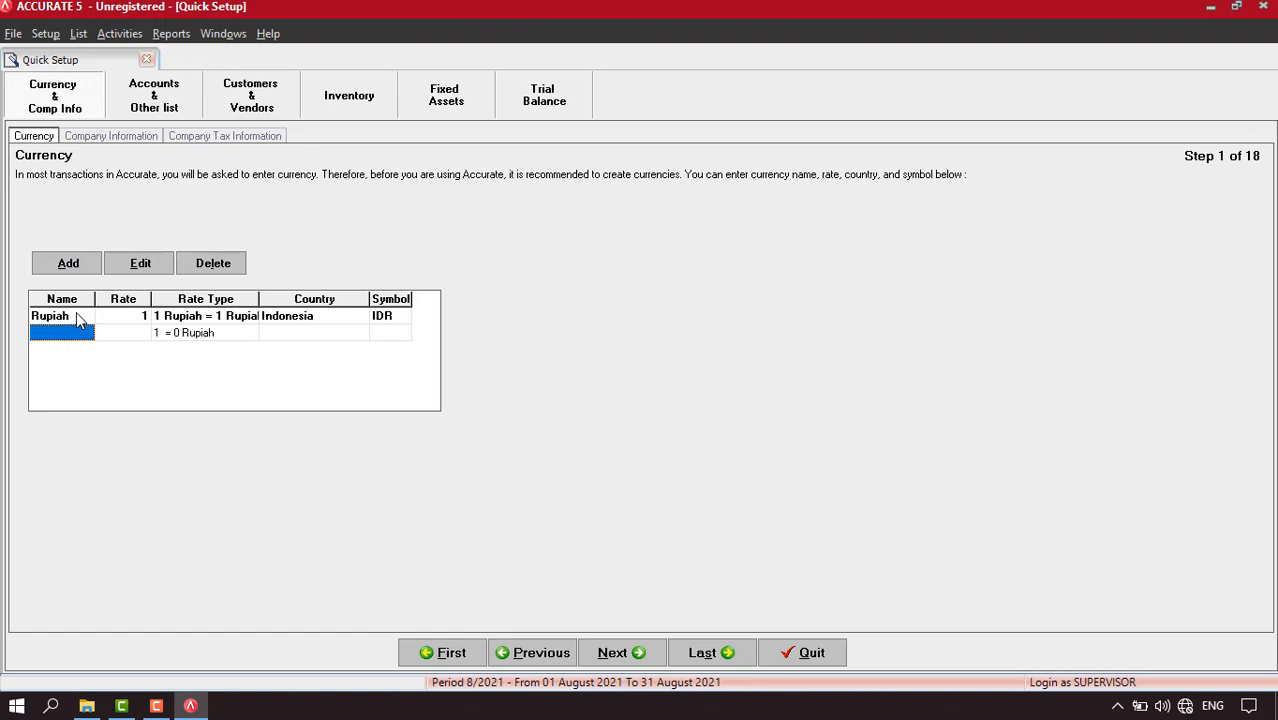
Step: Add the Dollar currency at rate 14.000, country Amerika, code USD, and continue
{"action": "type", "text": "Dollar"}
{"action": "key", "text": "Tab"}
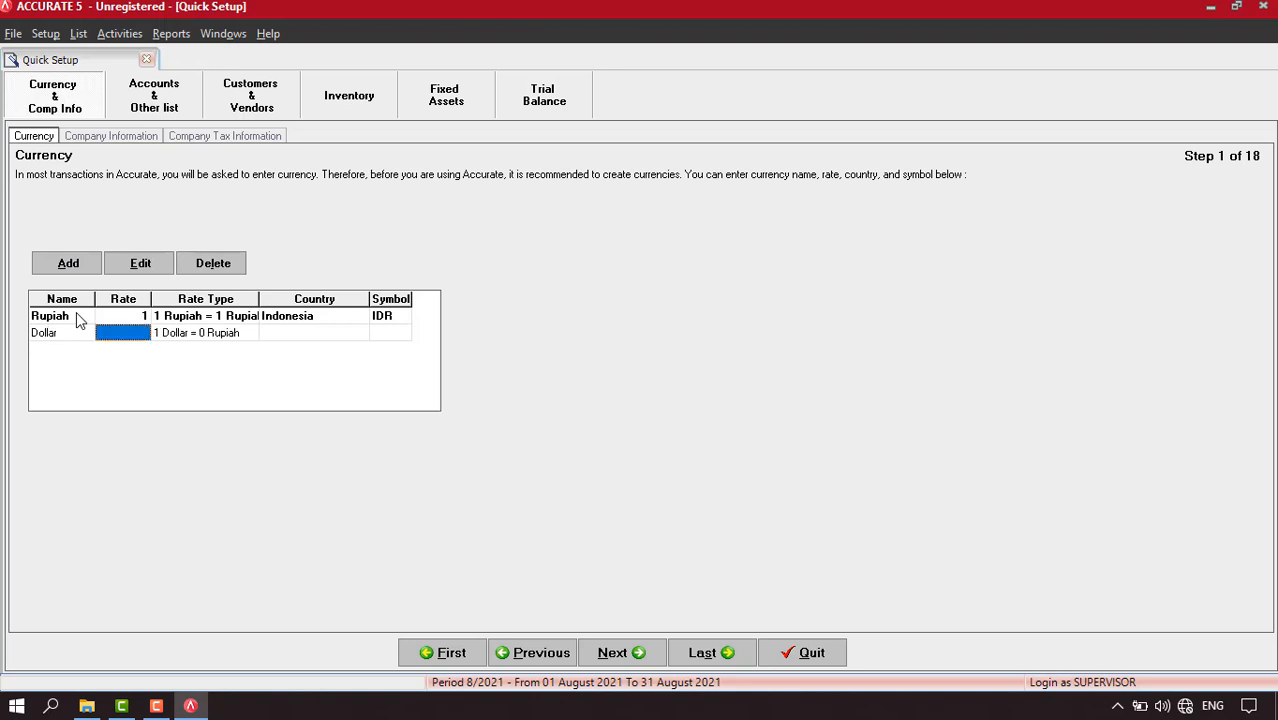
{"action": "type", "text": "14"}
{"action": "type", "text": "000"}
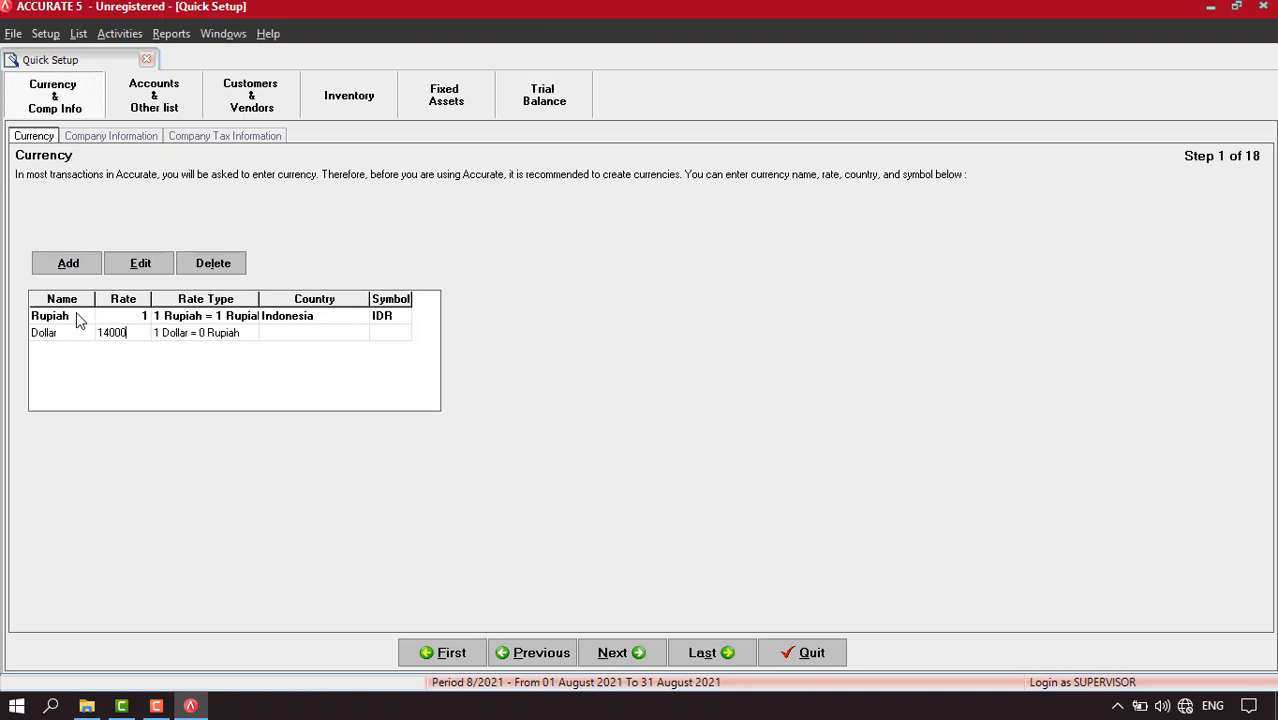
{"action": "key", "text": "Tab"}
{"action": "type", "text": "Amerika"}
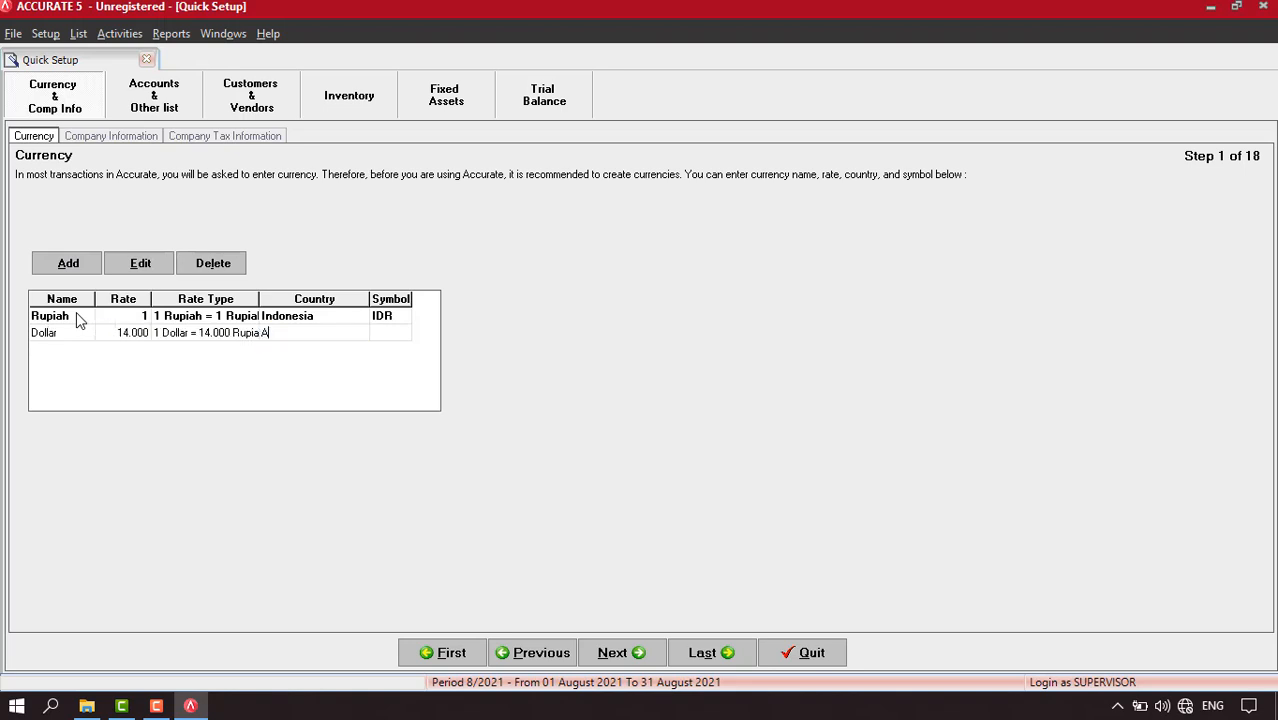
{"action": "key", "text": "Tab"}
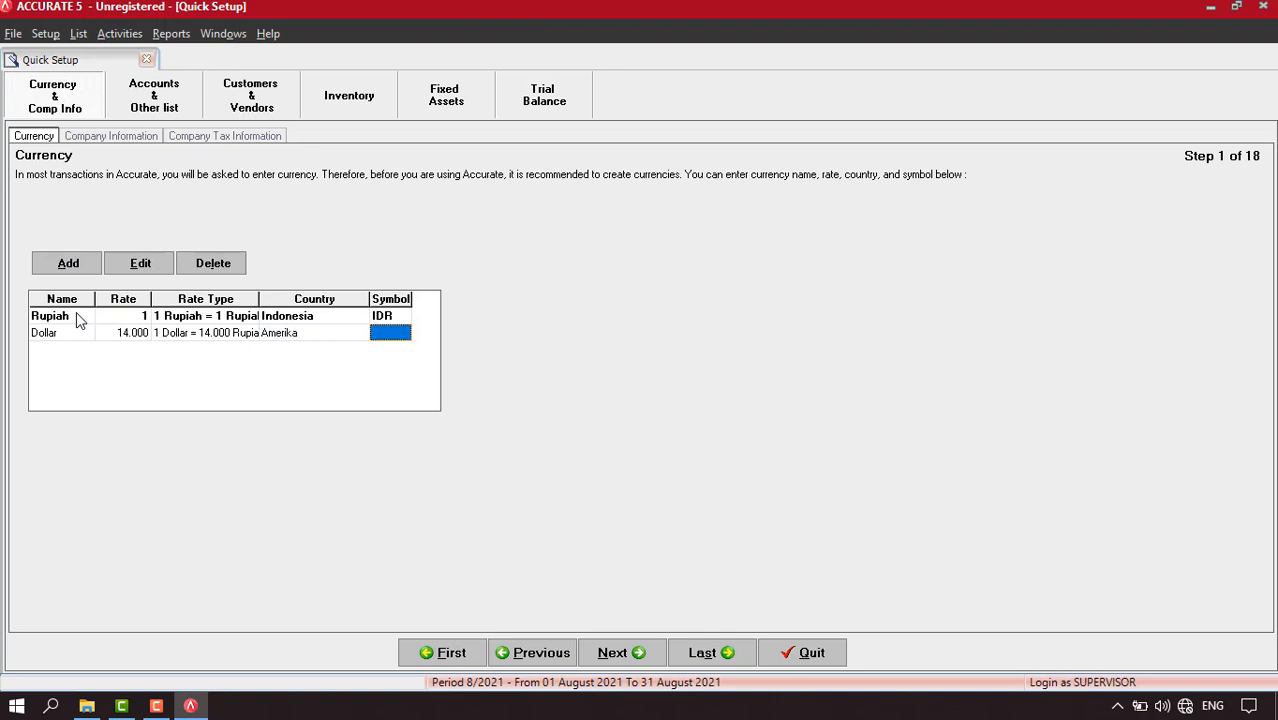
{"action": "type", "text": "USD"}
{"action": "left_click", "coordinate": [615, 655]}
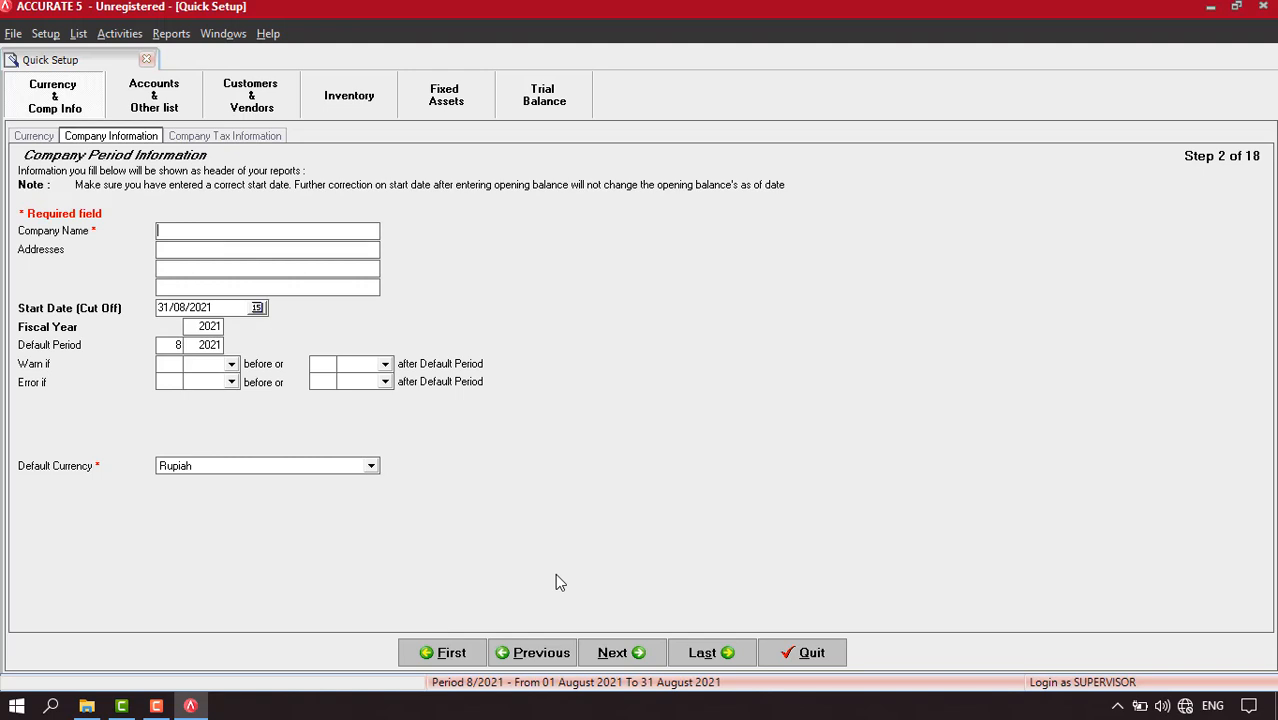
Step: Enter company name PT RYPER with address Jln Citra Raya Cikupa, Tangerang, Banten
{"action": "type", "text": "PT RYPER"}
{"action": "key", "text": "Tab"}
{"action": "type", "text": "Jln Citra Raya Cikupa"}
{"action": "key", "text": "Tab"}
{"action": "type", "text": "Tangerang"}
{"action": "key", "text": "Tab"}
{"action": "type", "text": "Banten"}
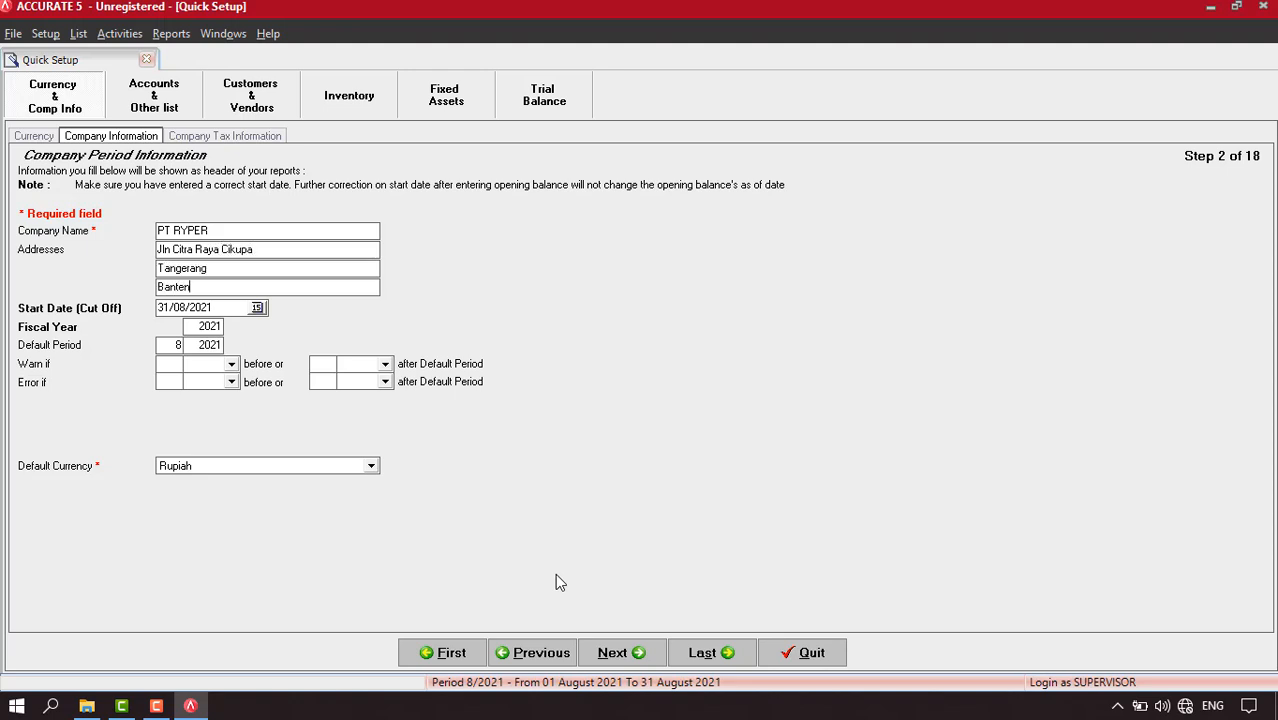
Step: Set the start date to 31/12/2020, edit the fiscal year, and continue
{"action": "left_click", "coordinate": [231, 308]}
{"action": "key", "text": "BackSpace"}
{"action": "type", "text": "31/12/2020"}
{"action": "left_click_drag", "start_coordinate": [198, 328], "coordinate": [138, 327]}
{"action": "type", "text": "20"}
{"action": "left_click", "coordinate": [614, 653]}
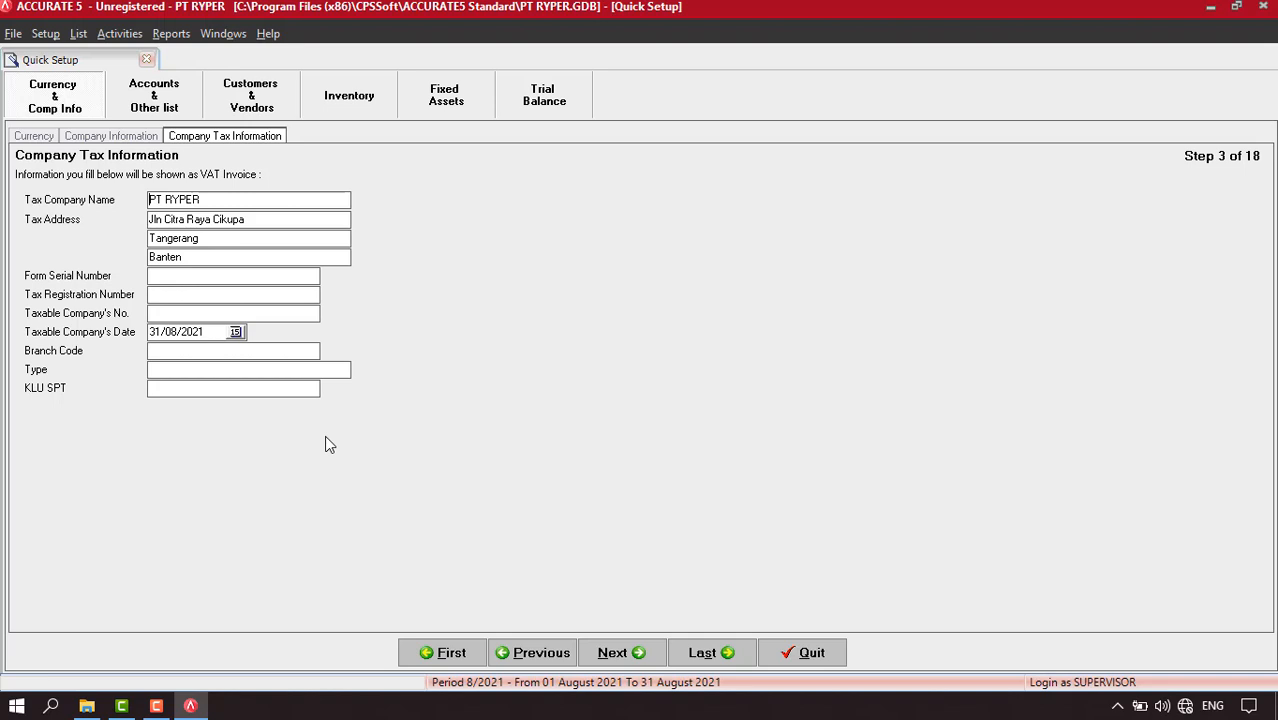
Step: Enter the tax registration number and copy it into Taxable Company's No
{"action": "left_click", "coordinate": [173, 296]}
{"action": "type", "text": "99.999.999.9"}
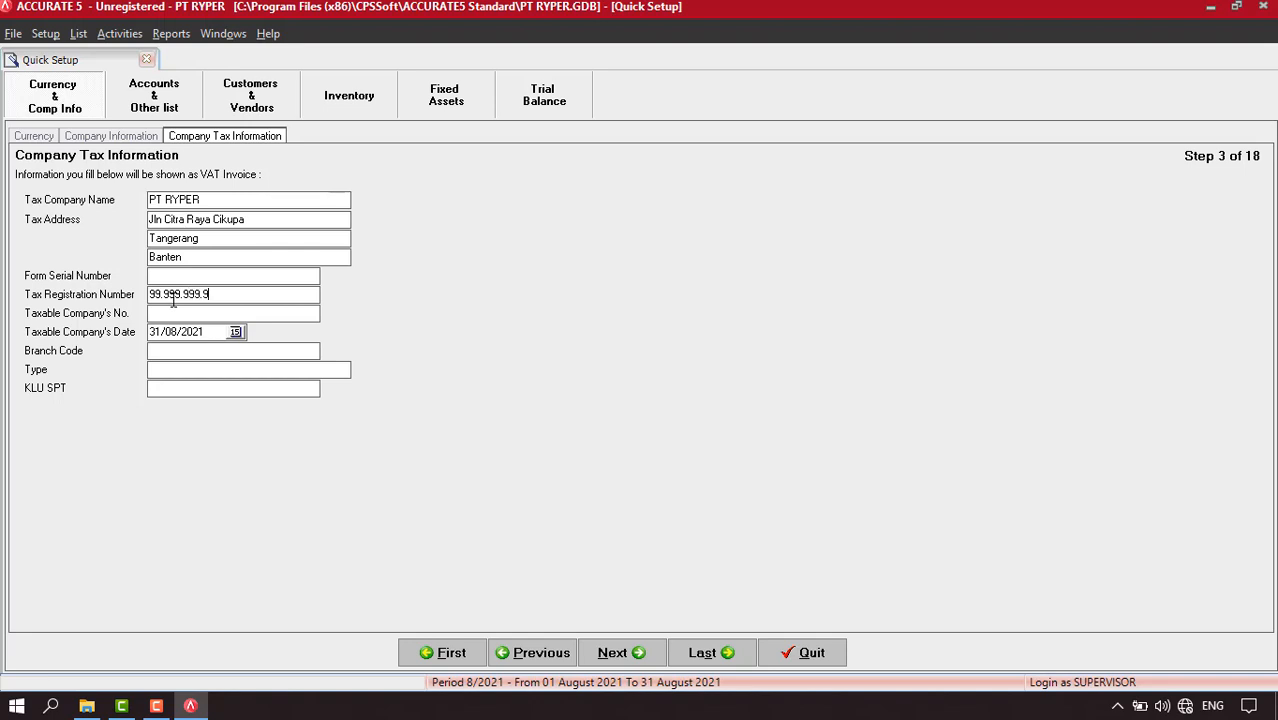
{"action": "type", "text": "-999.000"}
{"action": "left_click_drag", "start_coordinate": [278, 298], "coordinate": [104, 298]}
{"action": "key", "text": "ctrl+c"}
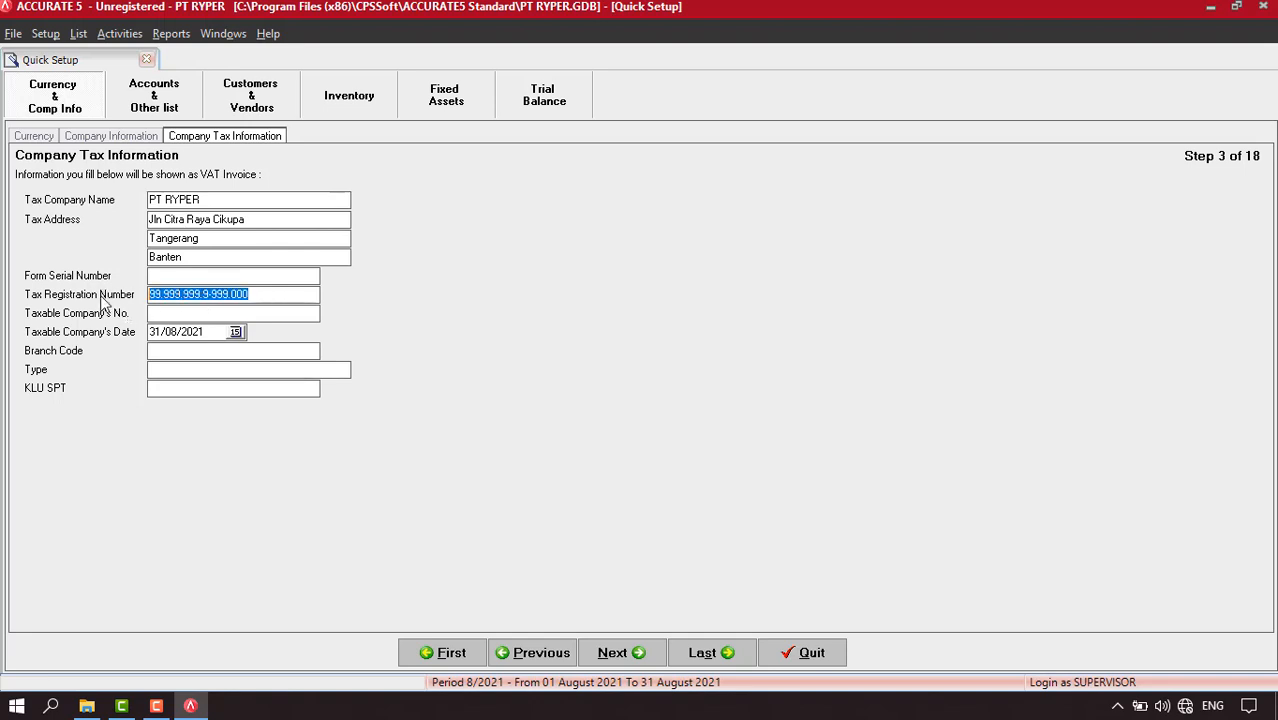
{"action": "left_click", "coordinate": [171, 313]}
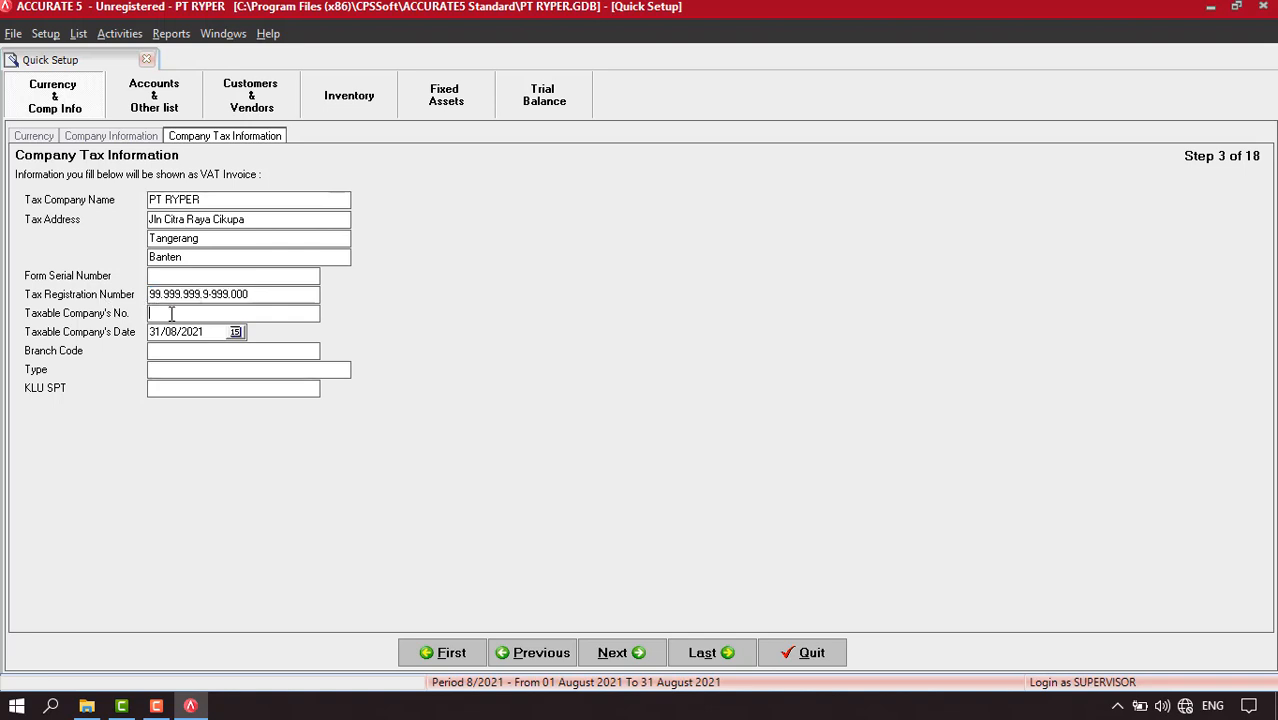
{"action": "key", "text": "ctrl+v"}
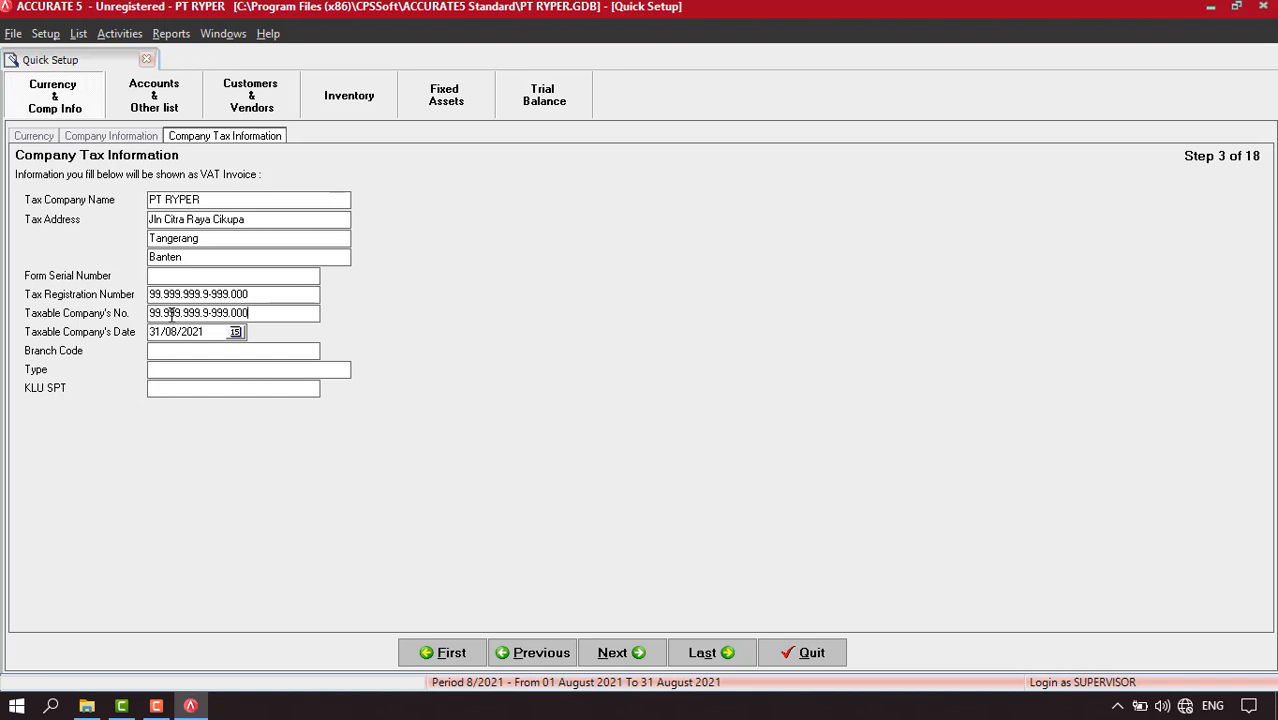
Step: Set the taxable company date 31/12/2020, type Perdagangan, KLU SPT 51900, and continue
{"action": "key", "text": "Tab"}
{"action": "type", "text": "31"}
{"action": "type", "text": "12"}
{"action": "type", "text": "2020"}
{"action": "type", "text": "Pe"}
{"action": "type", "text": "rdagangan"}
{"action": "key", "text": "Tab"}
{"action": "type", "text": "51900"}
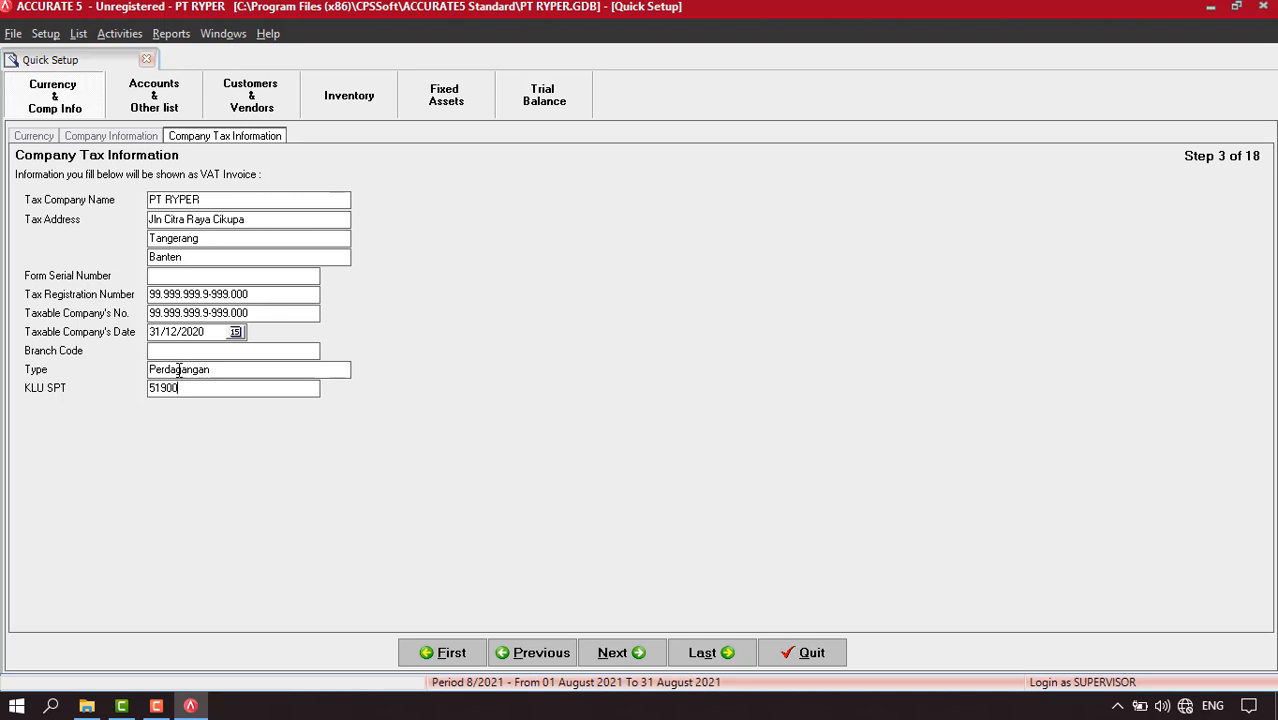
{"action": "left_click", "coordinate": [628, 655]}
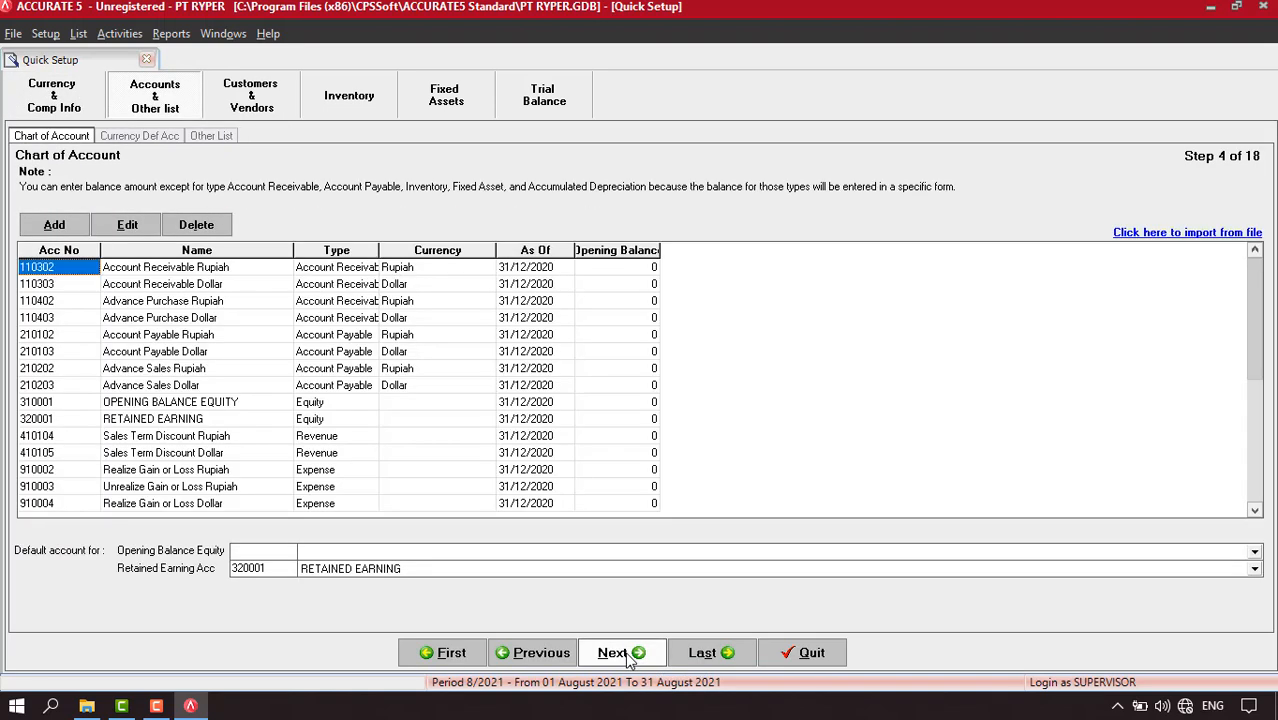